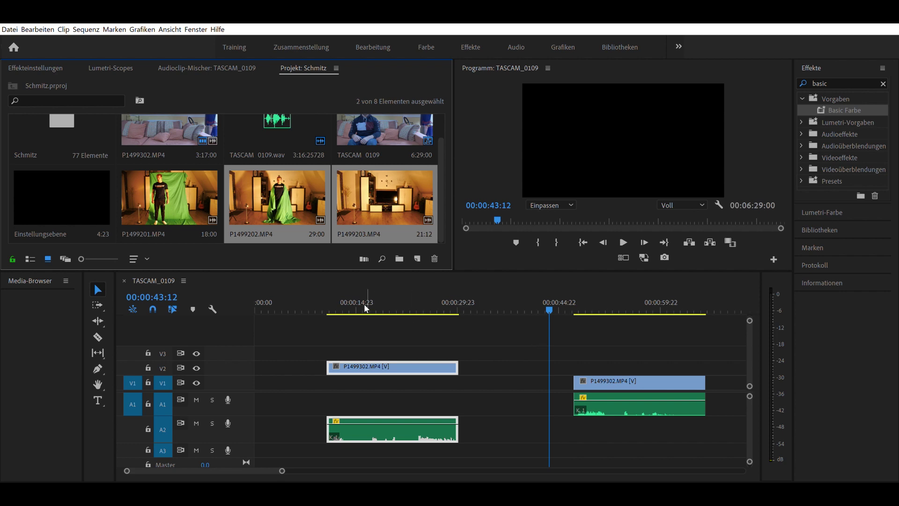
Step: Preview the first and second couch takes on the timeline
{"action": "left_click", "coordinate": [333, 299]}
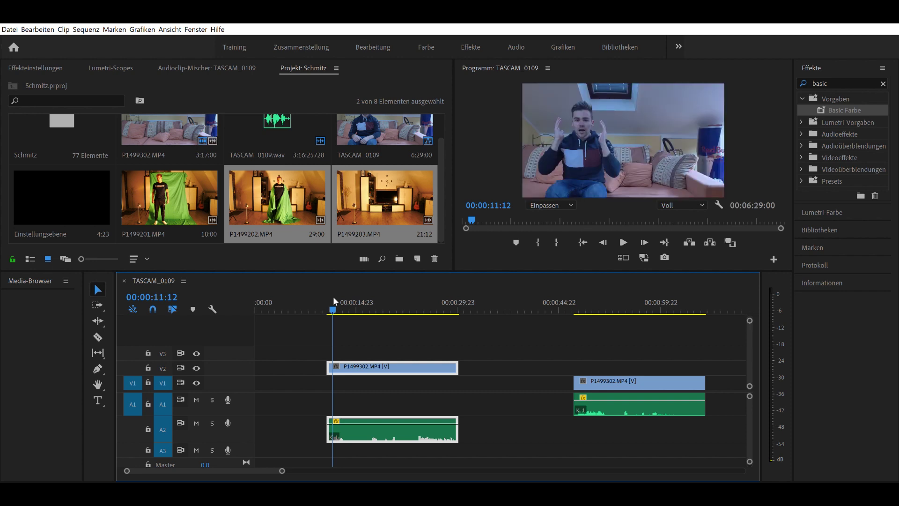
{"action": "left_click_drag", "start_coordinate": [334, 300], "coordinate": [407, 317]}
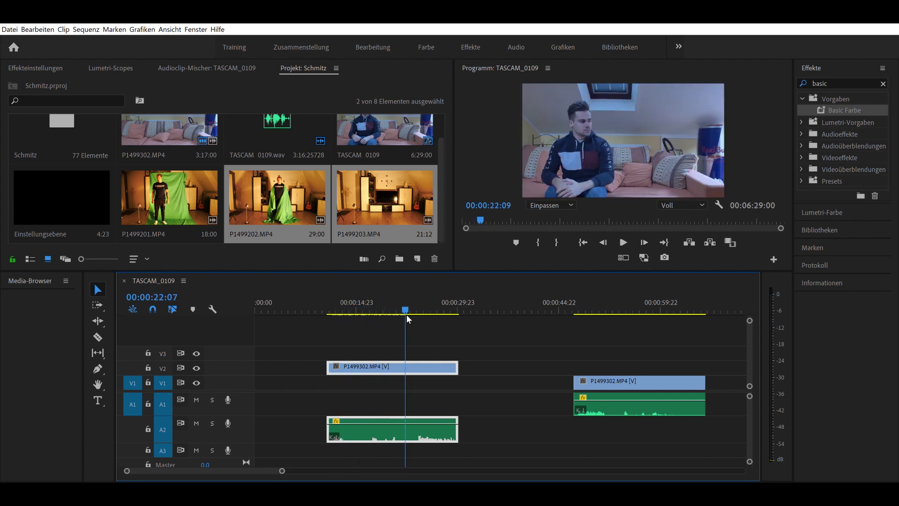
{"action": "left_click", "coordinate": [583, 296]}
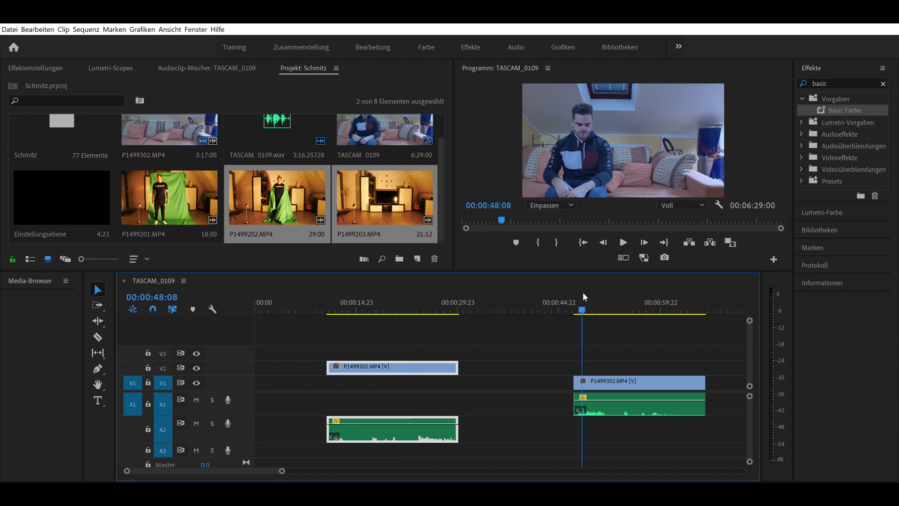
{"action": "left_click_drag", "start_coordinate": [583, 299], "coordinate": [655, 310]}
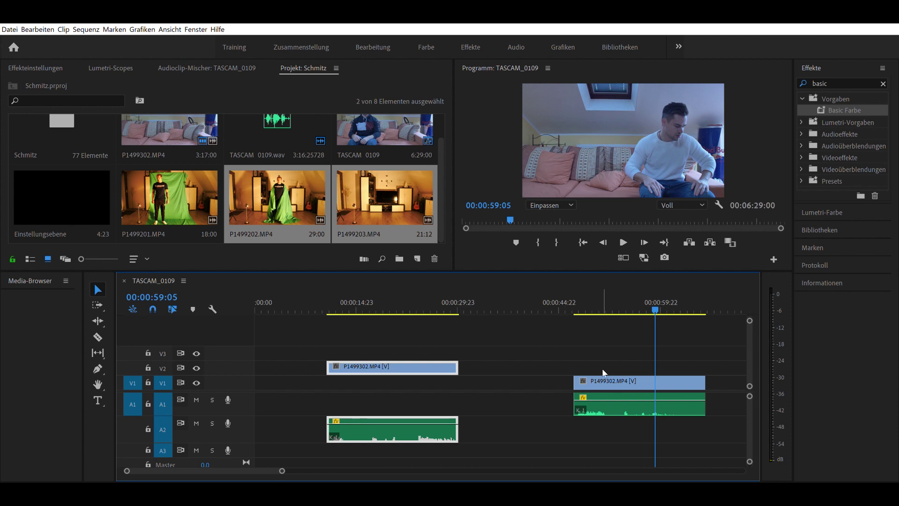
Step: Stack the second take beneath the first and start a freeform opacity mask on the top clip
{"action": "left_click_drag", "start_coordinate": [602, 381], "coordinate": [352, 377]}
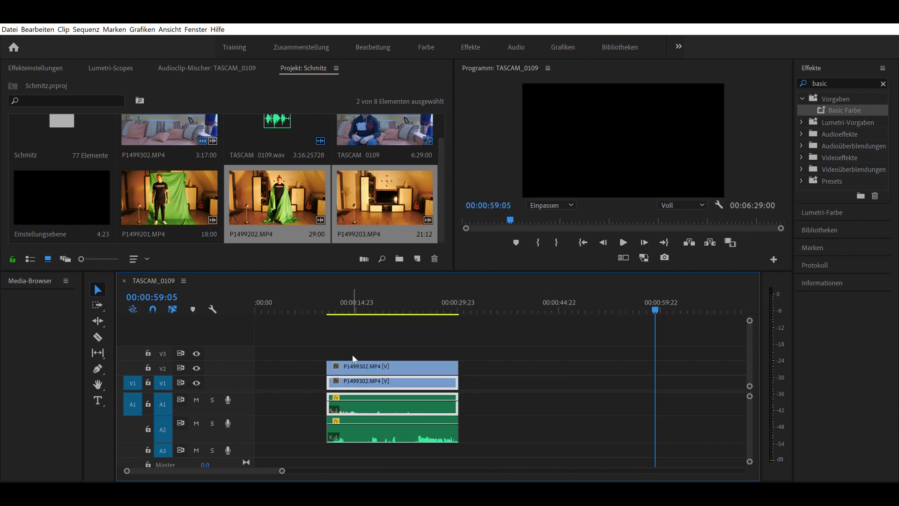
{"action": "left_click", "coordinate": [340, 304]}
{"action": "left_click", "coordinate": [35, 68]}
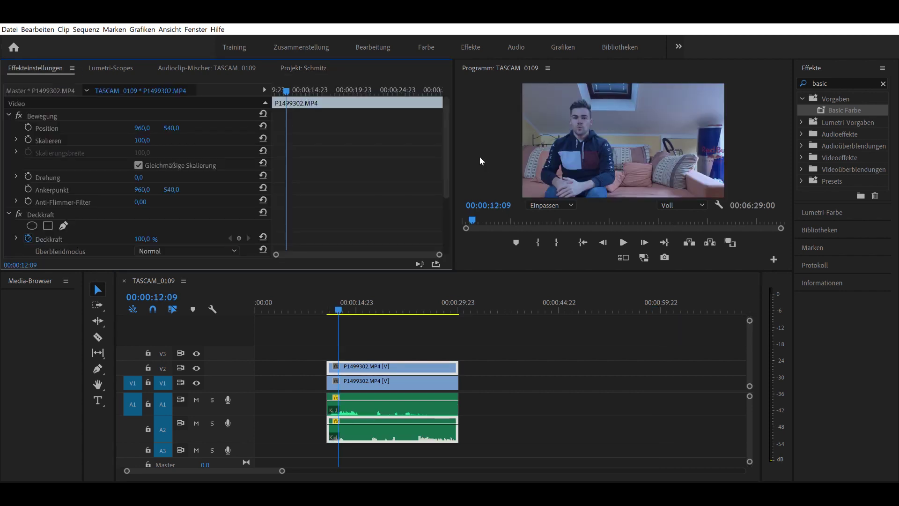
{"action": "left_click_drag", "start_coordinate": [447, 148], "coordinate": [449, 215]}
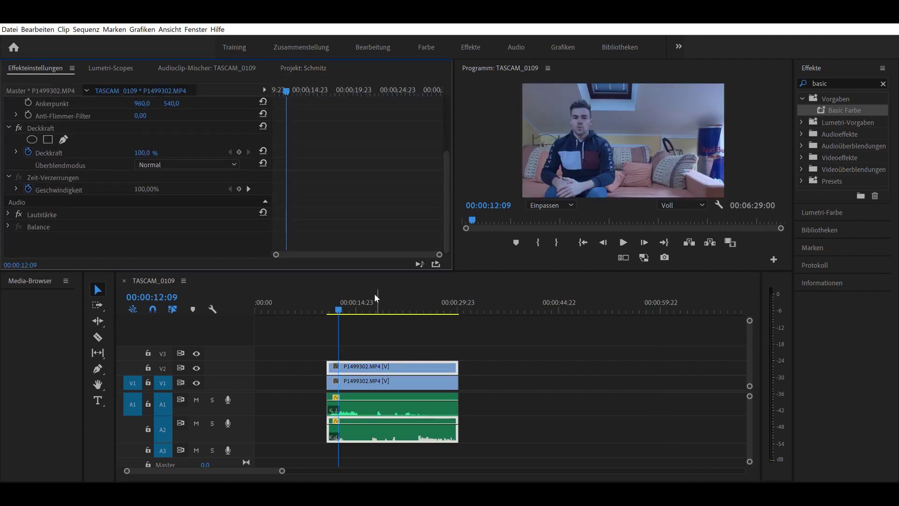
{"action": "left_click_drag", "start_coordinate": [336, 295], "coordinate": [324, 295]}
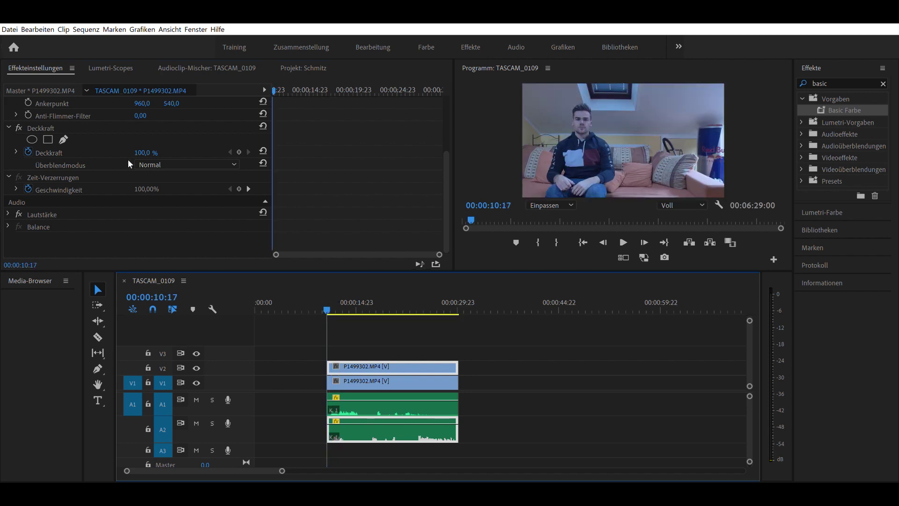
{"action": "left_click", "coordinate": [63, 137]}
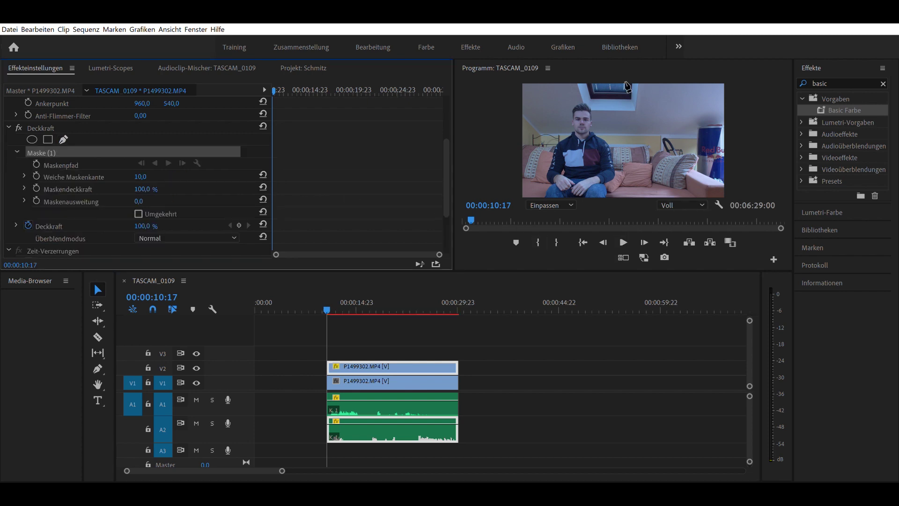
Step: At 50 % preview, draw a closed four-point mask around the frame's right half
{"action": "left_click", "coordinate": [550, 205]}
{"action": "left_click", "coordinate": [546, 245]}
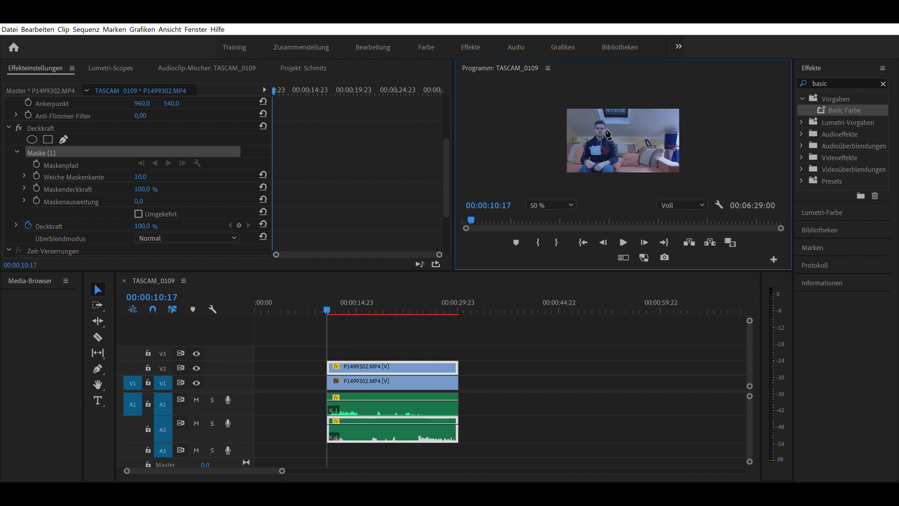
{"action": "left_click", "coordinate": [626, 100]}
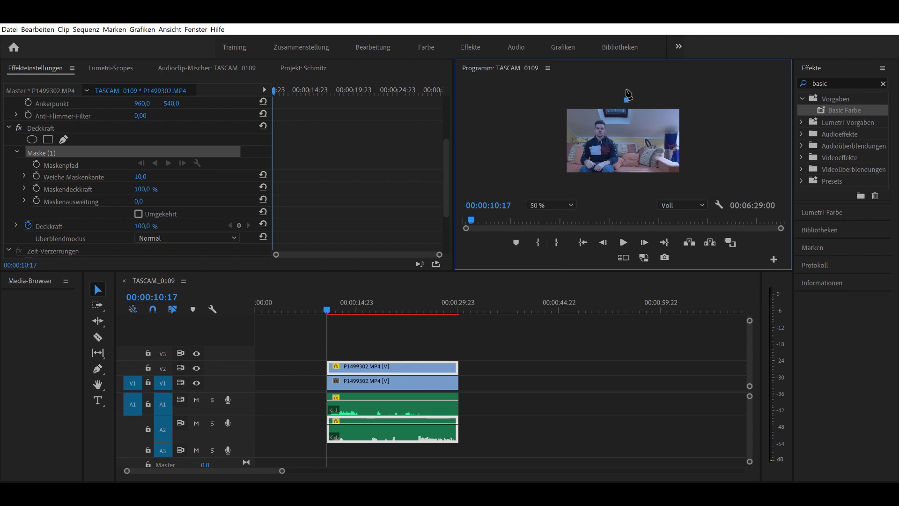
{"action": "left_click", "coordinate": [626, 179]}
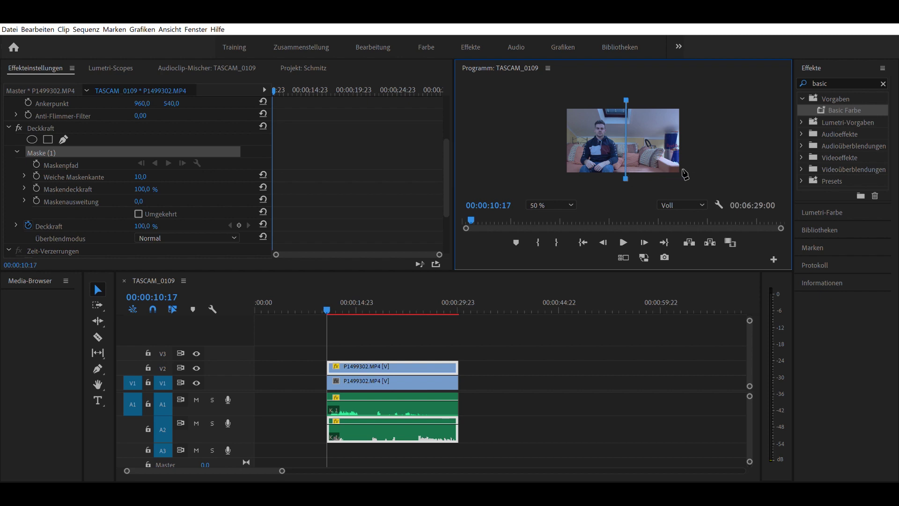
{"action": "left_click", "coordinate": [694, 180]}
{"action": "left_click", "coordinate": [696, 95]}
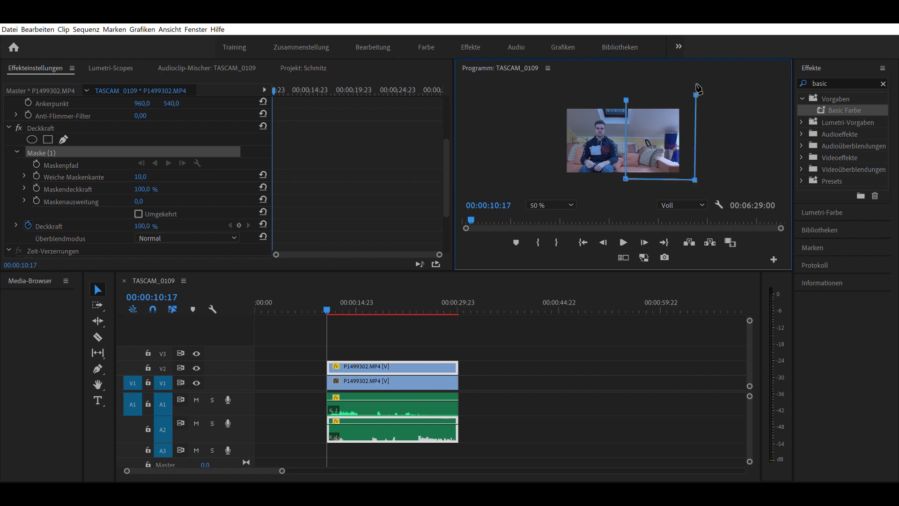
{"action": "left_click", "coordinate": [626, 89]}
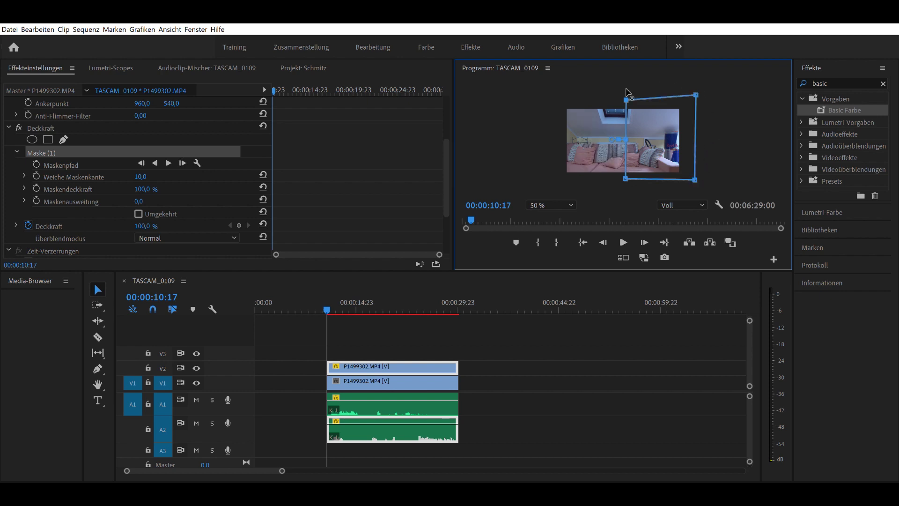
Step: Invert the mask and fit the preview back to the monitor to view the composite
{"action": "left_click", "coordinate": [139, 204]}
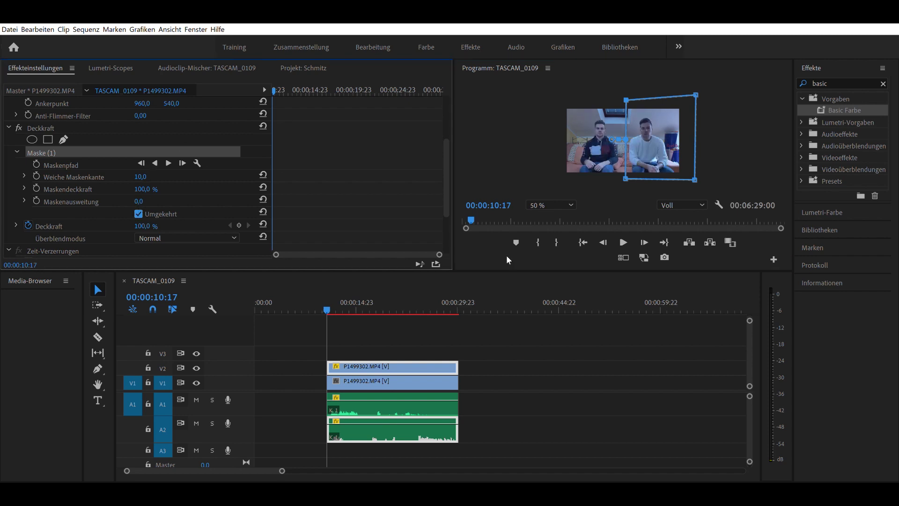
{"action": "left_click", "coordinate": [548, 206]}
{"action": "left_click", "coordinate": [548, 209]}
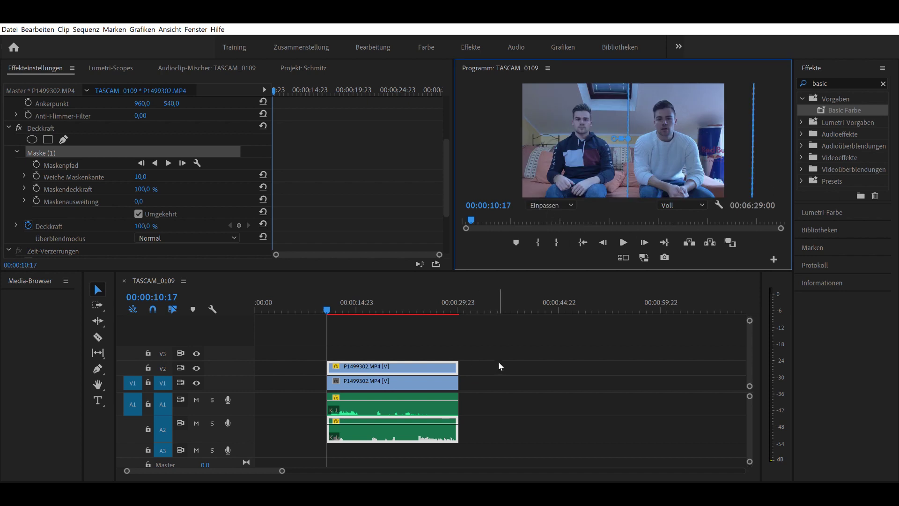
{"action": "left_click", "coordinate": [346, 356]}
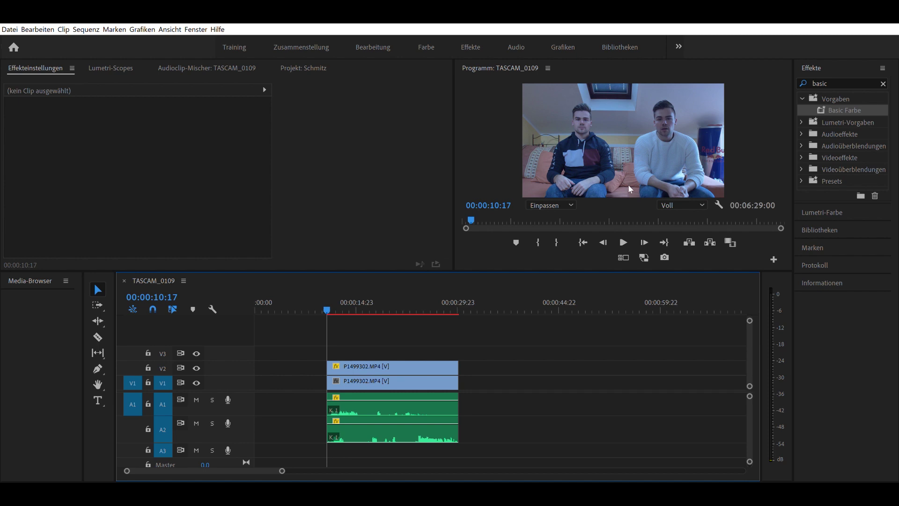
{"action": "left_click", "coordinate": [370, 367]}
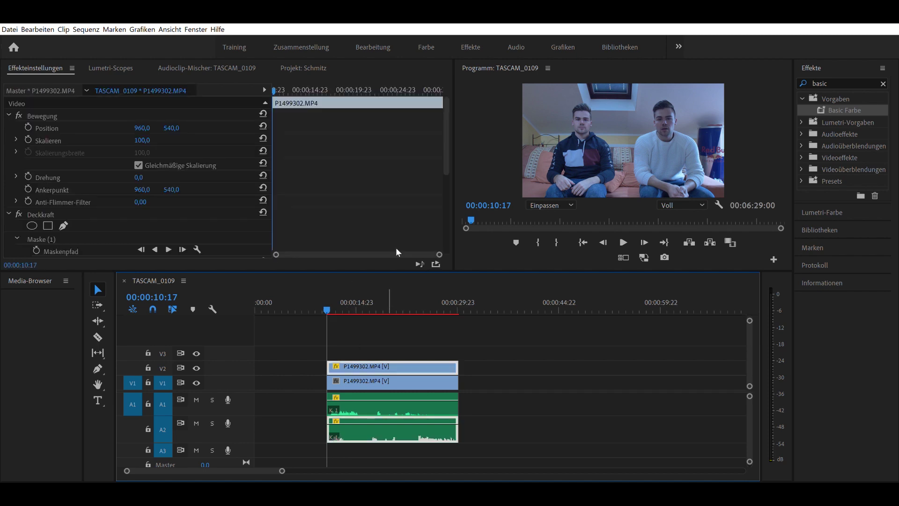
Step: Scrub the Weiche Maskenkante value up and down, settling the mask feather at 192,0
{"action": "left_click_drag", "start_coordinate": [448, 149], "coordinate": [447, 180]}
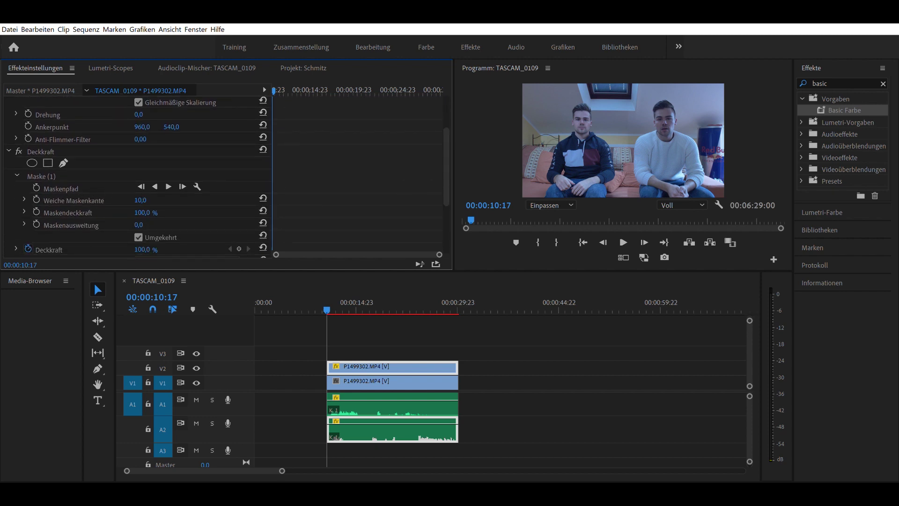
{"action": "left_click_drag", "start_coordinate": [140, 200], "coordinate": [145, 200]}
{"action": "left_click_drag", "start_coordinate": [140, 200], "coordinate": [322, 200]}
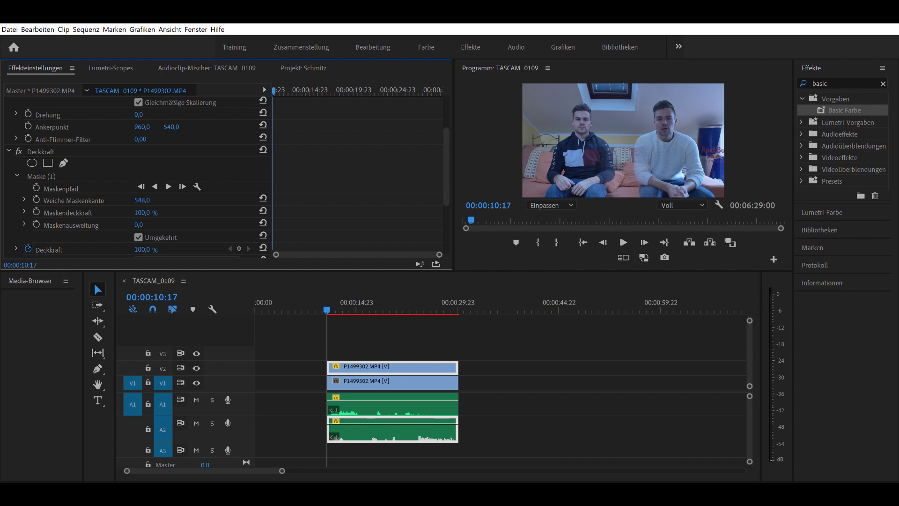
{"action": "left_click_drag", "start_coordinate": [140, 200], "coordinate": [70, 200]}
{"action": "left_click_drag", "start_coordinate": [140, 200], "coordinate": [122, 200]}
{"action": "left_click_drag", "start_coordinate": [140, 200], "coordinate": [75, 200]}
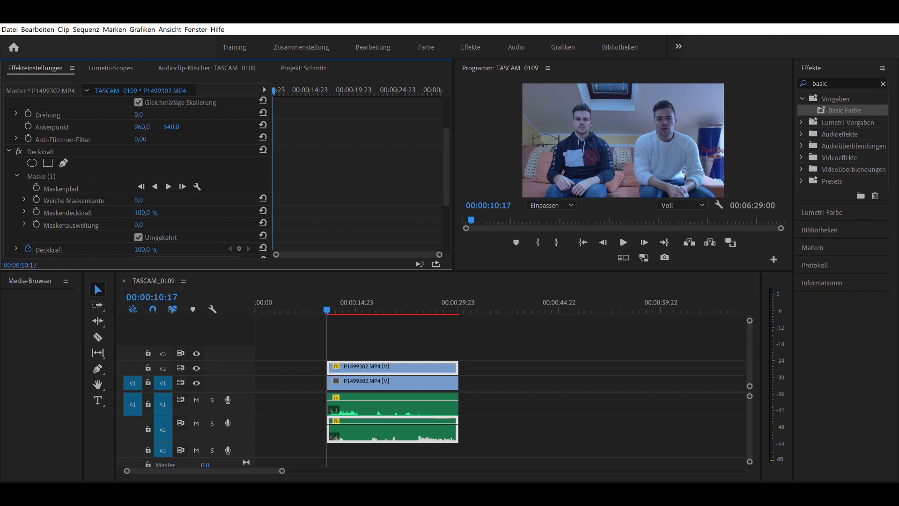
{"action": "left_click_drag", "start_coordinate": [140, 200], "coordinate": [216, 200]}
Step: Place an Einstellungsebene on V3 over both takes and apply the Basic Farbe preset to it
{"action": "left_click", "coordinate": [304, 68]}
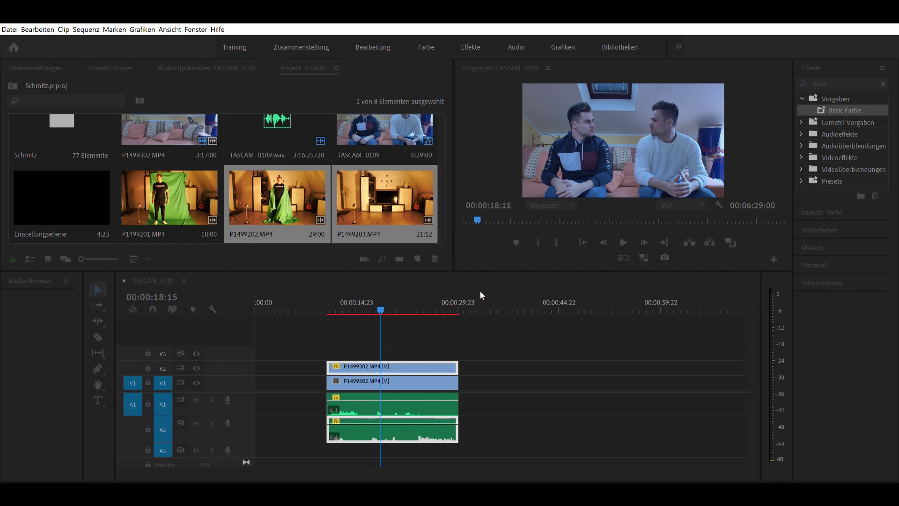
{"action": "left_click_drag", "start_coordinate": [96, 227], "coordinate": [458, 351]}
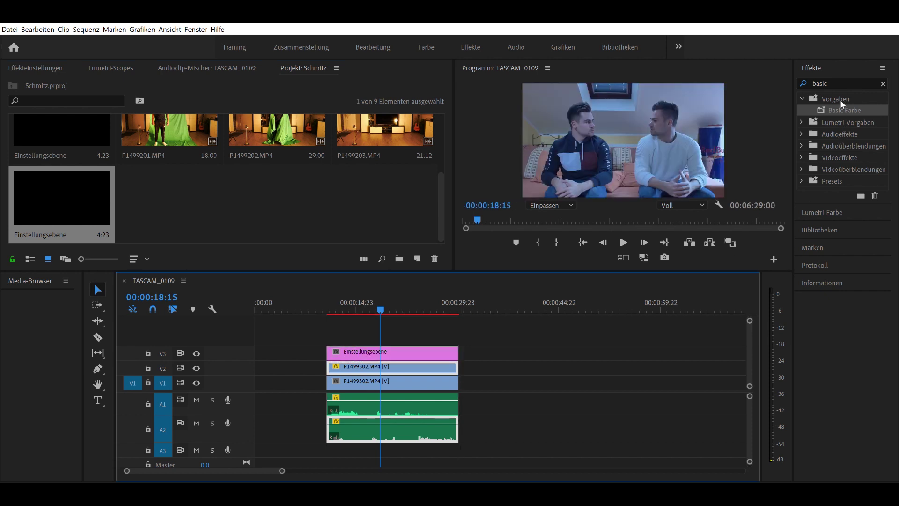
{"action": "left_click_drag", "start_coordinate": [840, 100], "coordinate": [385, 355]}
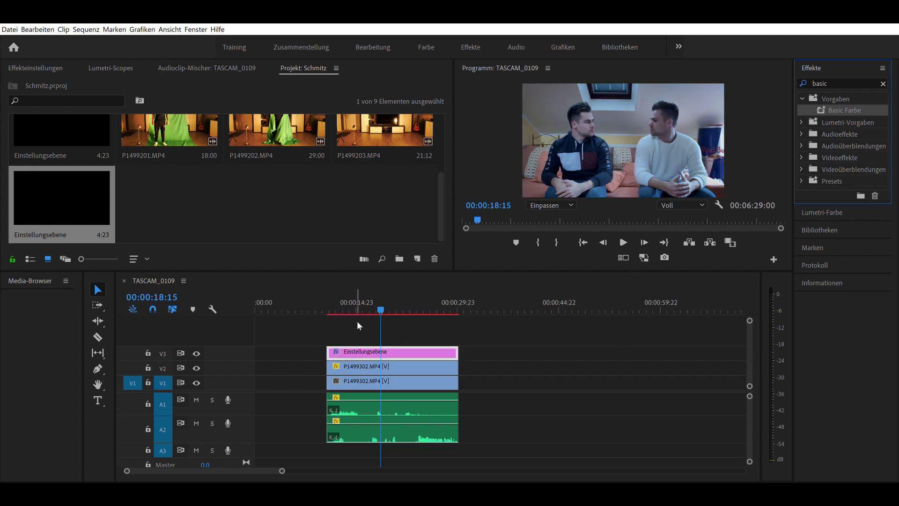
{"action": "left_click_drag", "start_coordinate": [381, 297], "coordinate": [425, 299]}
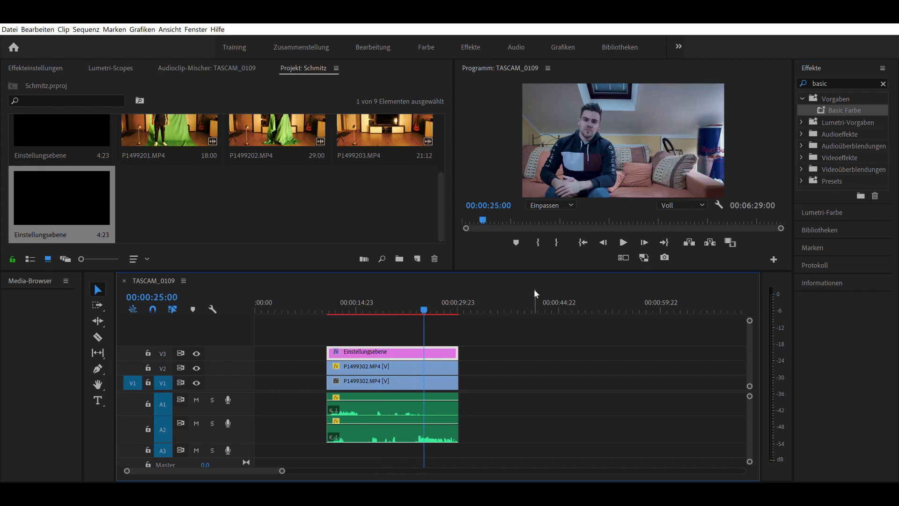